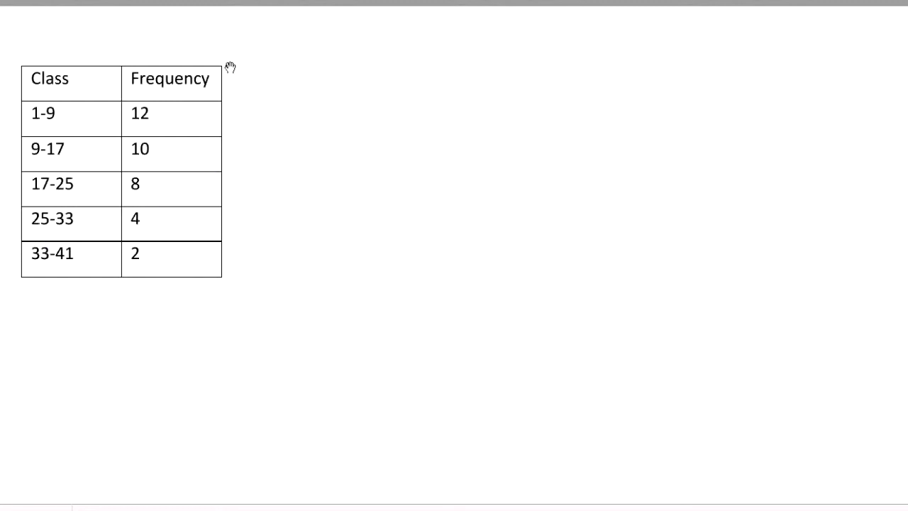
Write a blue 'Relative Freq.' heading with its column lines, then start a red 'Total: 12+10+8+4+2' line below.
mouse_move(231, 77)
mouse_down()
mouse_move(329, 85)
mouse_move(337, 74)
mouse_move(367, 90)
mouse_up()
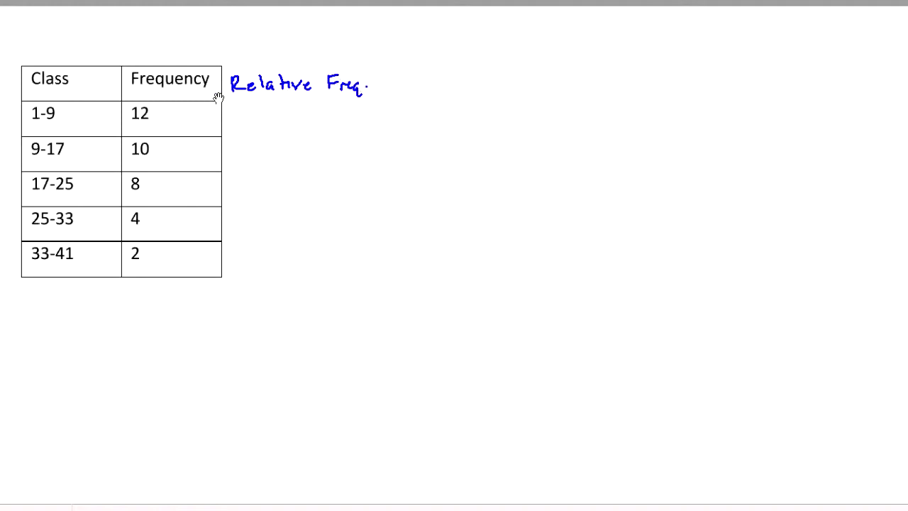
drag(218, 99, 416, 99)
drag(386, 64, 380, 257)
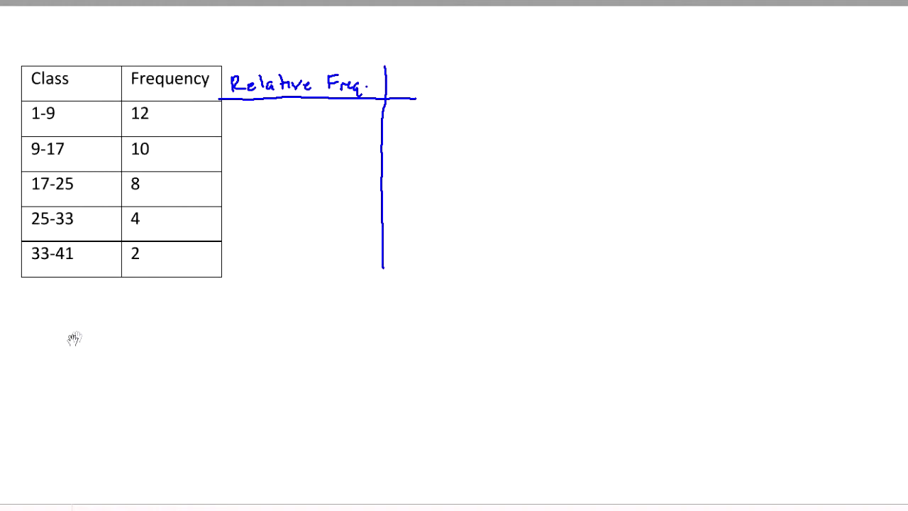
mouse_move(12, 342)
mouse_down()
mouse_move(33, 349)
mouse_move(52, 358)
mouse_move(63, 342)
mouse_move(78, 355)
mouse_move(97, 339)
mouse_move(118, 351)
mouse_move(213, 338)
mouse_move(214, 348)
mouse_move(227, 340)
mouse_move(256, 349)
mouse_up()
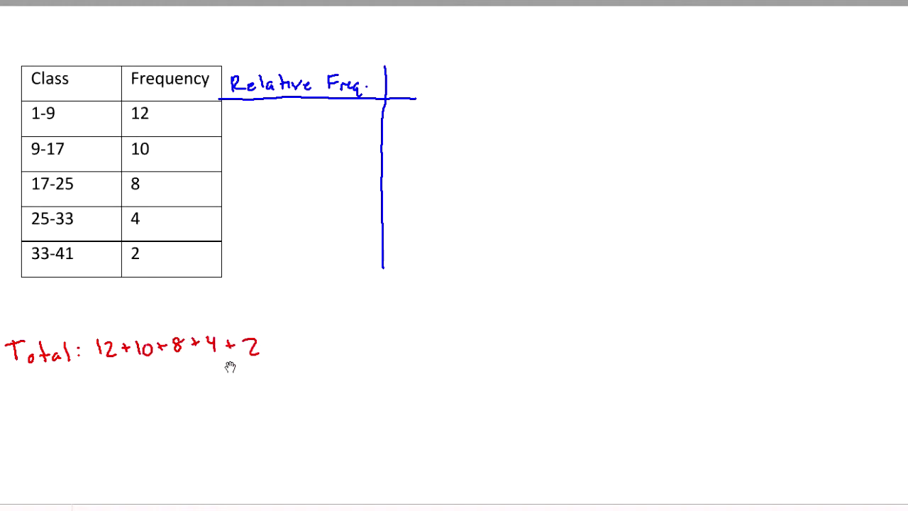
Complete the total line with '= 36 = n'.
drag(281, 346, 289, 339)
mouse_move(305, 338)
mouse_down()
mouse_move(313, 349)
mouse_move(333, 344)
mouse_move(325, 355)
mouse_up()
drag(346, 343, 355, 342)
drag(346, 347, 369, 348)
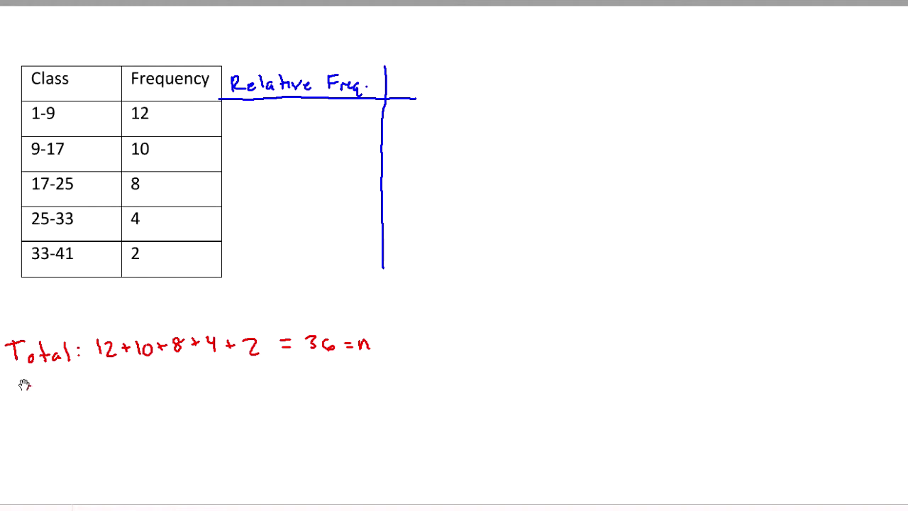
Write the class fractions 12/36, 10/36, 8/36, 4/36 and 2/36 beneath the total.
mouse_move(22, 385)
mouse_down()
mouse_move(22, 396)
mouse_move(40, 399)
mouse_move(26, 418)
mouse_move(36, 416)
mouse_up()
drag(138, 384, 139, 396)
mouse_move(151, 386)
mouse_down()
mouse_move(157, 399)
mouse_move(142, 416)
mouse_move(154, 416)
mouse_up()
mouse_move(245, 378)
mouse_down()
mouse_move(244, 412)
mouse_move(252, 406)
mouse_up()
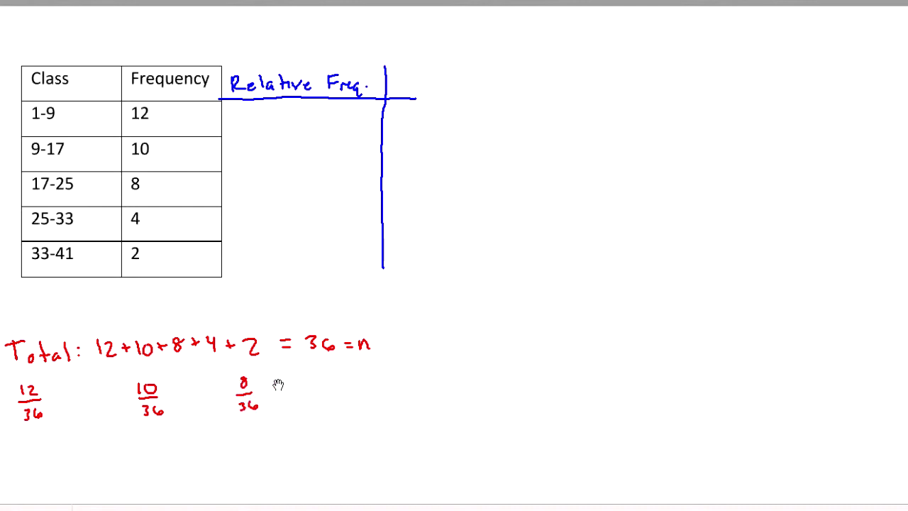
drag(298, 378, 305, 390)
drag(295, 396, 309, 394)
drag(297, 400, 310, 408)
mouse_move(385, 378)
mouse_down()
mouse_move(395, 390)
mouse_move(384, 411)
mouse_move(393, 404)
mouse_up()
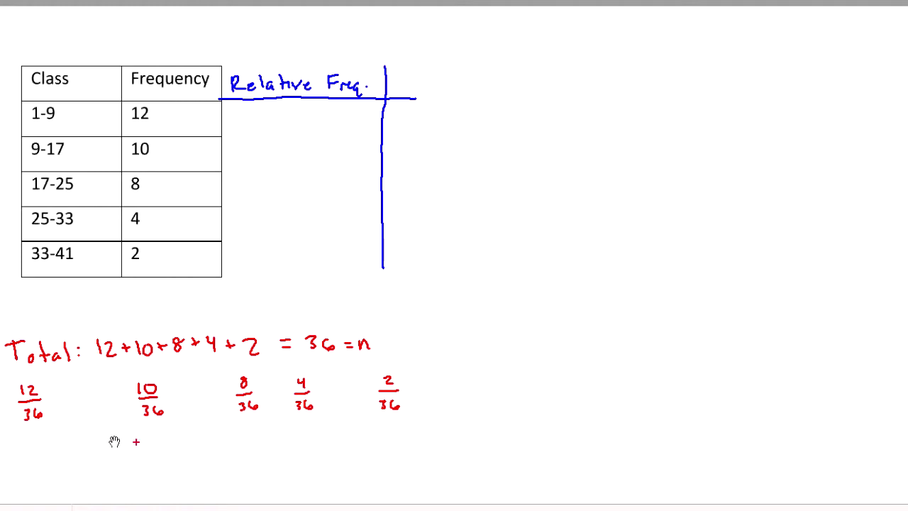
Evaluate 12/36 as 0.33, enter it in the first Relative Freq. row and rule beneath it.
drag(51, 402, 95, 403)
drag(260, 112, 285, 126)
click(269, 125)
drag(217, 135, 405, 132)
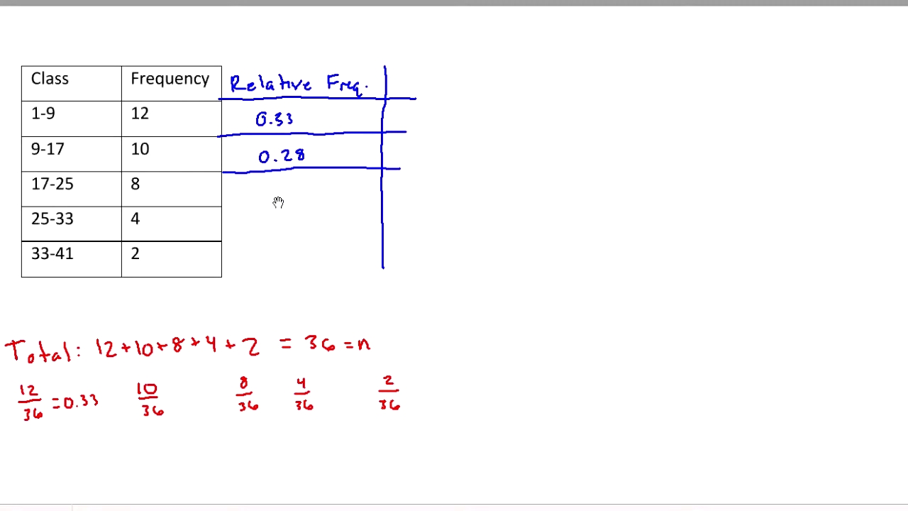
Fill the remaining Relative Freq. rows (0.28, 0.22, 0.11, 0.06) and extend a row line rightward for a new column.
mouse_move(269, 181)
mouse_down()
mouse_move(278, 196)
mouse_move(309, 197)
mouse_up()
drag(221, 207, 390, 200)
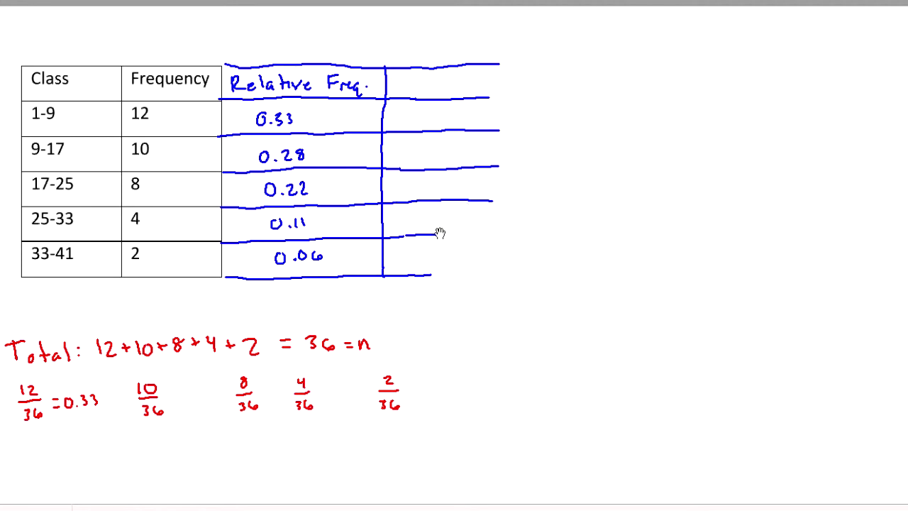
drag(440, 233, 515, 232)
Extend the bottom table line and add a 'Cumulative Frequency' heading with the column's top and right edges.
drag(432, 275, 525, 269)
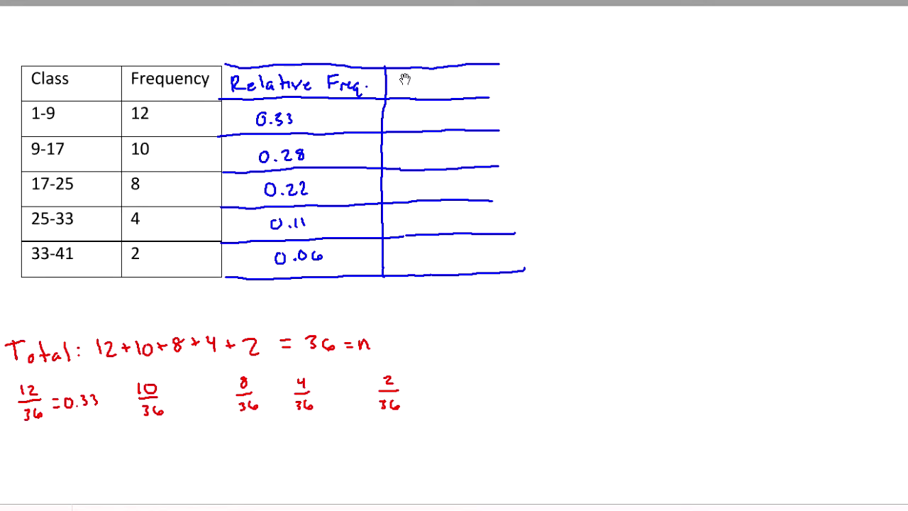
mouse_move(406, 80)
mouse_down()
mouse_move(497, 80)
mouse_move(518, 83)
mouse_move(518, 94)
mouse_move(568, 86)
mouse_up()
drag(489, 98, 580, 92)
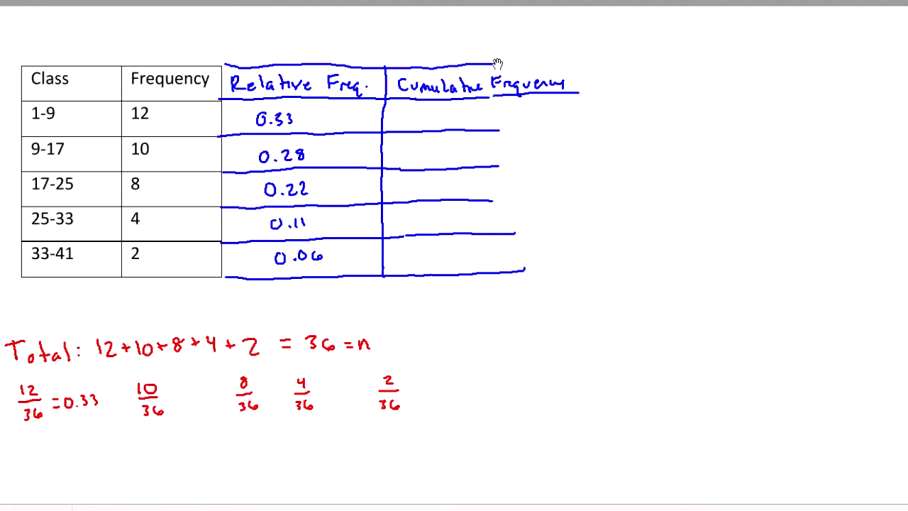
mouse_move(499, 62)
mouse_down()
mouse_move(572, 66)
mouse_move(567, 269)
mouse_move(523, 271)
mouse_move(568, 269)
mouse_up()
Extend the four row lines across the new Cumulative Frequency column.
drag(515, 234, 569, 231)
drag(495, 200, 572, 193)
drag(500, 166, 571, 162)
drag(498, 130, 572, 124)
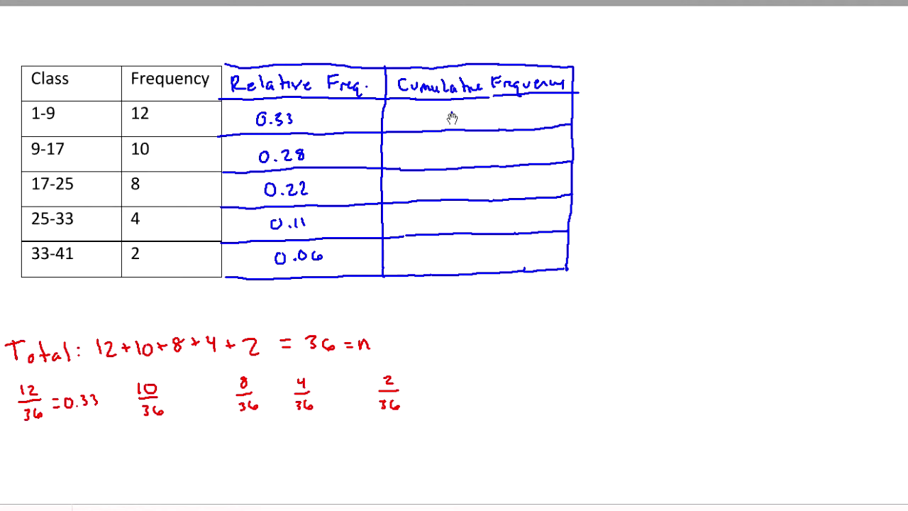
Enter cumulative totals 12, 22, 30, 34, 36, ticking used frequencies and circling 36 = n.
drag(452, 112, 452, 121)
drag(462, 113, 474, 121)
drag(167, 149, 193, 115)
drag(449, 148, 477, 158)
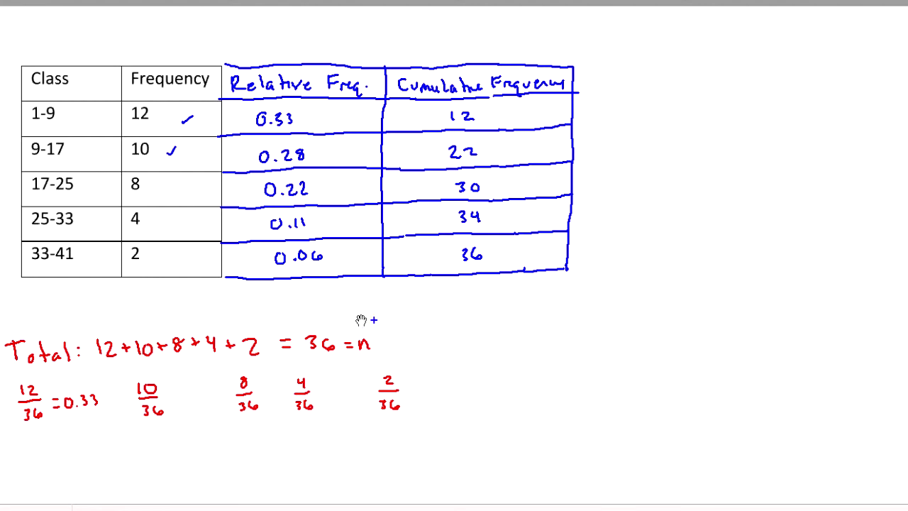
mouse_move(345, 317)
mouse_down()
mouse_move(309, 351)
mouse_move(375, 312)
mouse_up()
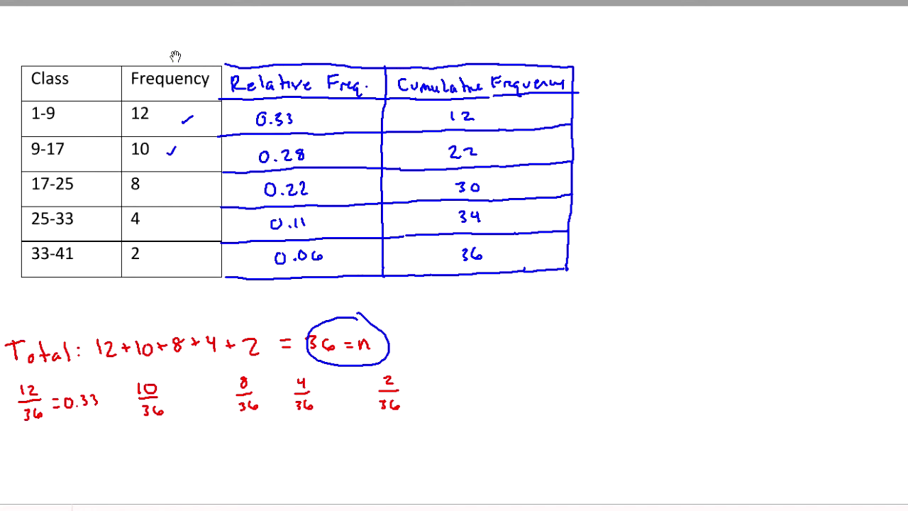
drag(177, 55, 193, 50)
Tick the column headings, label the graph's vertical axis 'rel. freq', and mark its first tick.
drag(267, 47, 282, 39)
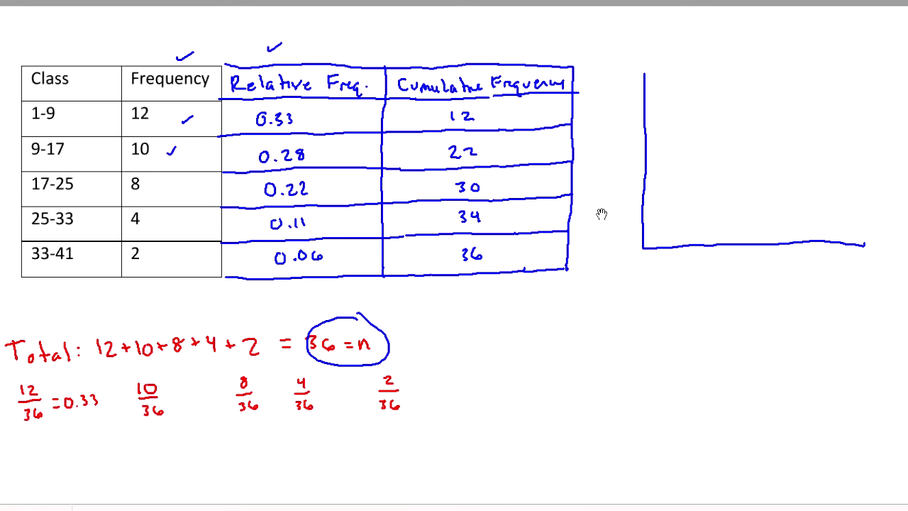
mouse_move(608, 216)
mouse_down()
mouse_move(593, 191)
mouse_move(603, 187)
mouse_move(591, 168)
mouse_move(615, 130)
mouse_up()
mouse_move(637, 213)
mouse_down()
mouse_move(651, 213)
mouse_move(628, 218)
mouse_up()
Label the vertical axis ticks 0.1, 0.2 and 0.3.
click(623, 217)
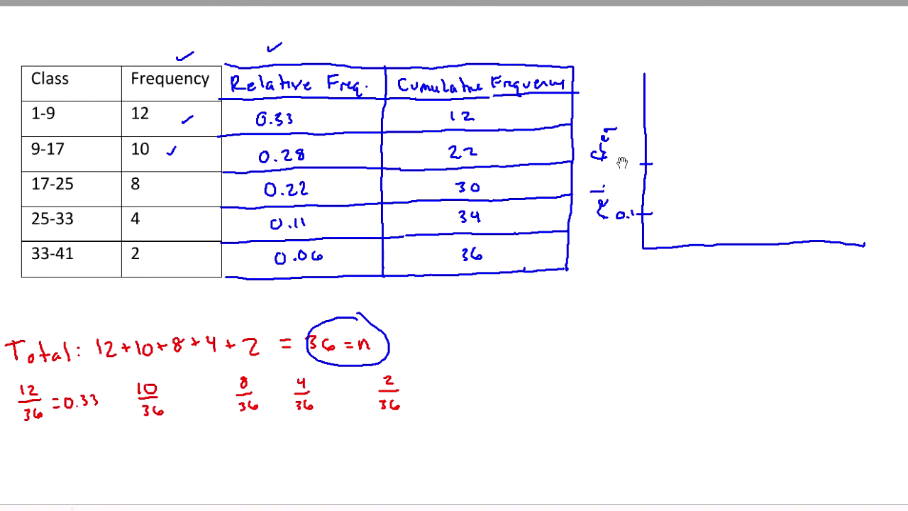
drag(625, 162, 631, 169)
mouse_move(637, 105)
mouse_down()
mouse_move(652, 105)
mouse_move(616, 109)
mouse_move(629, 109)
mouse_up()
click(622, 109)
Mark class boundaries 1, 9, 17, 25, 33, 41 on the horizontal axis and draw the first bars.
drag(663, 243, 662, 275)
drag(702, 242, 701, 253)
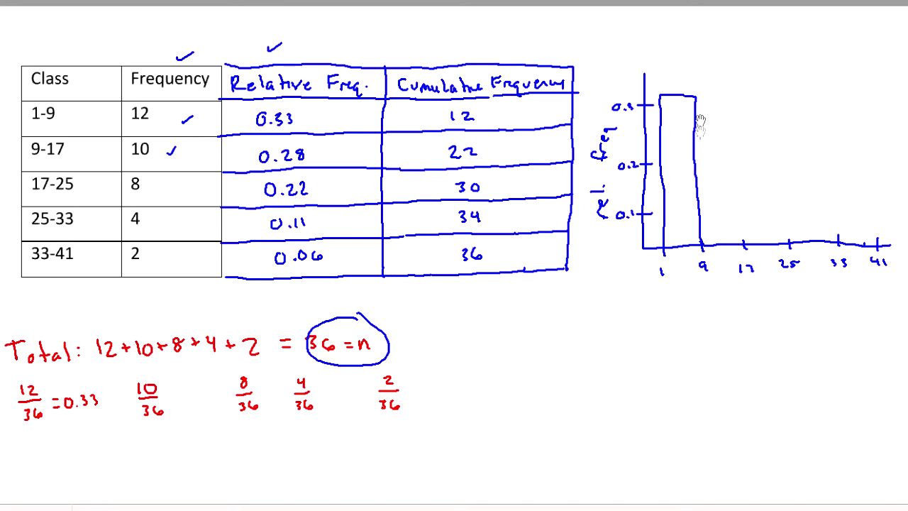
mouse_move(705, 110)
mouse_down()
mouse_move(726, 112)
mouse_move(743, 237)
mouse_up()
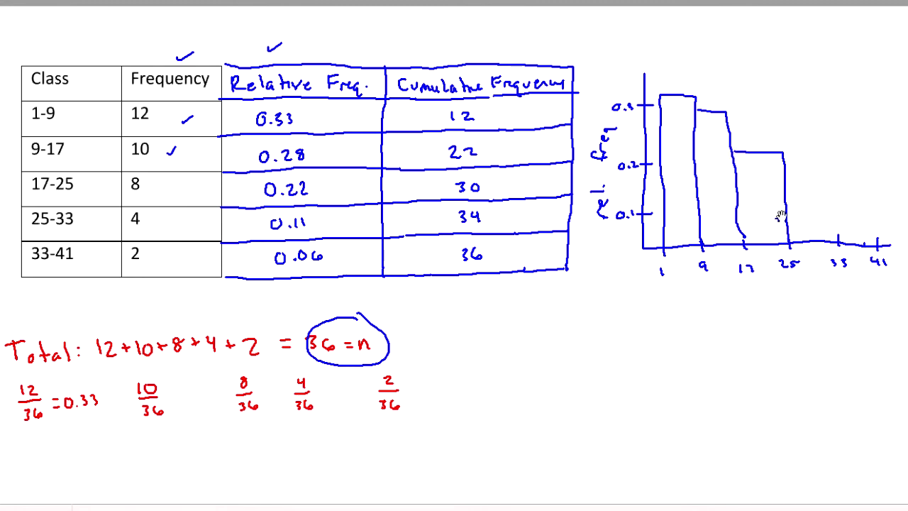
Draw the last two bars over 25–33 and 33–41 at their relative-frequency heights.
mouse_move(785, 207)
mouse_down()
mouse_move(832, 206)
mouse_move(836, 244)
mouse_up()
mouse_move(837, 224)
mouse_down()
mouse_move(867, 227)
mouse_move(878, 245)
mouse_up()
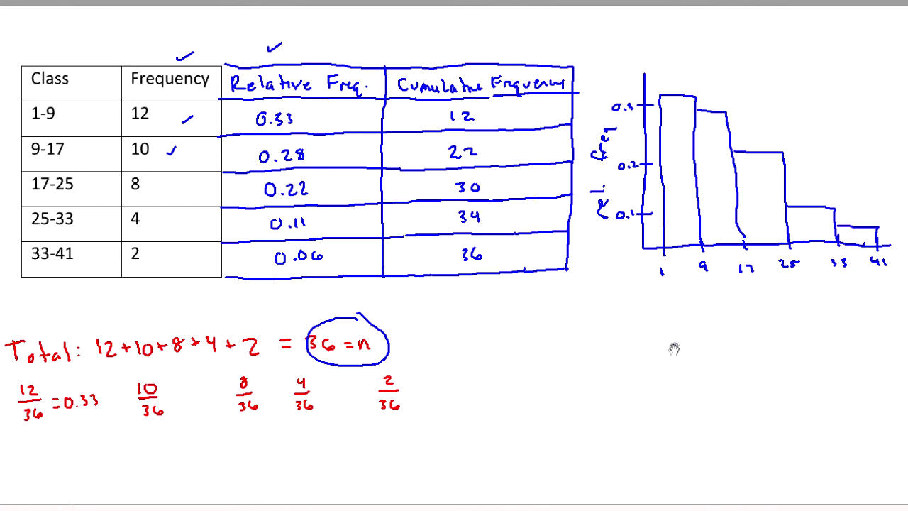